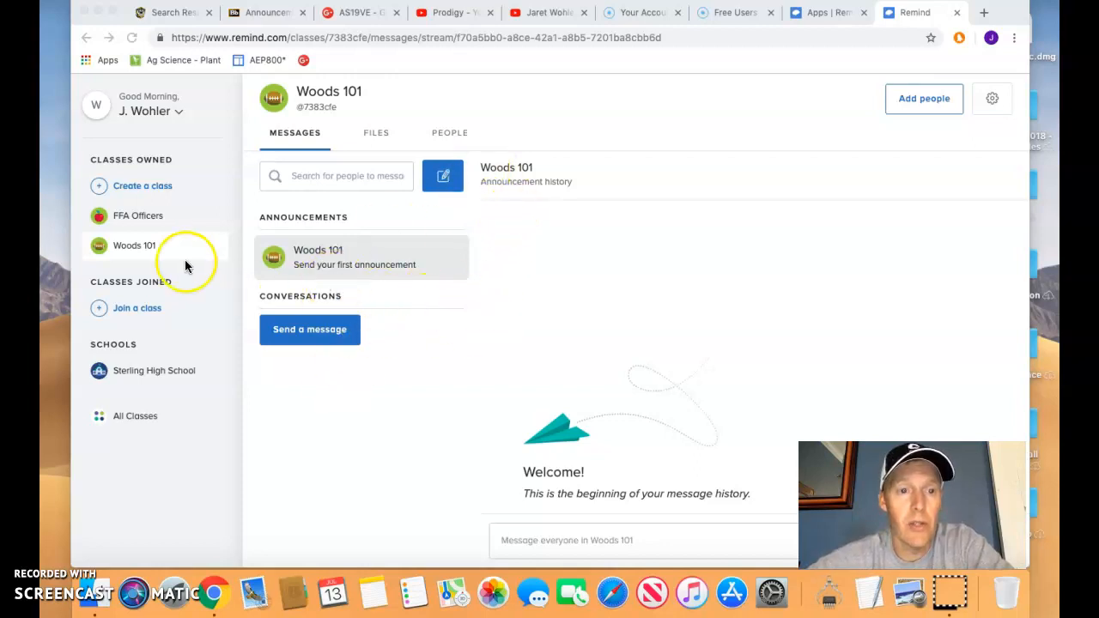
# Switch to the FFA Officers class's People list showing its parent and teacher.
pyautogui.click(151, 218)
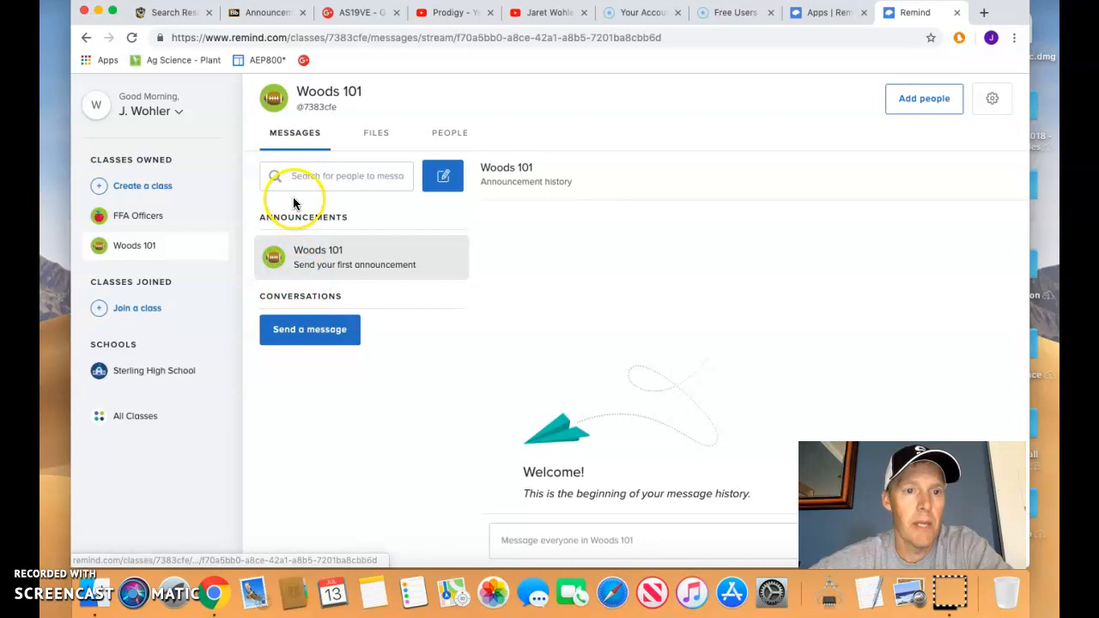
pyautogui.click(127, 220)
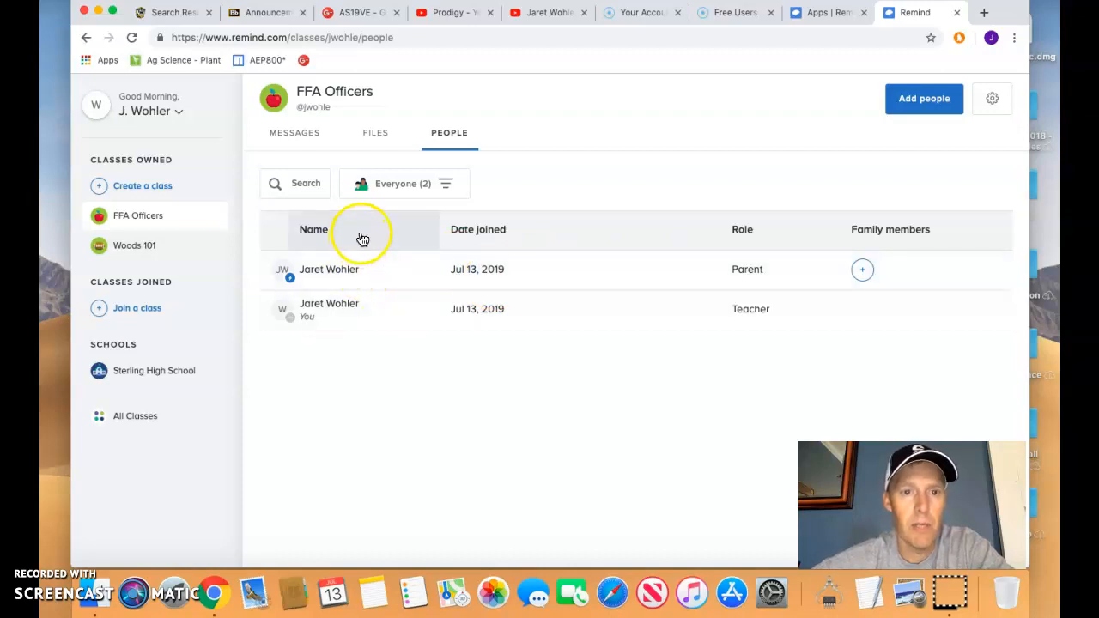
# Create a class named 'Plant & Soil Sci.' with the default code and Sterling High School.
pyautogui.click(154, 184)
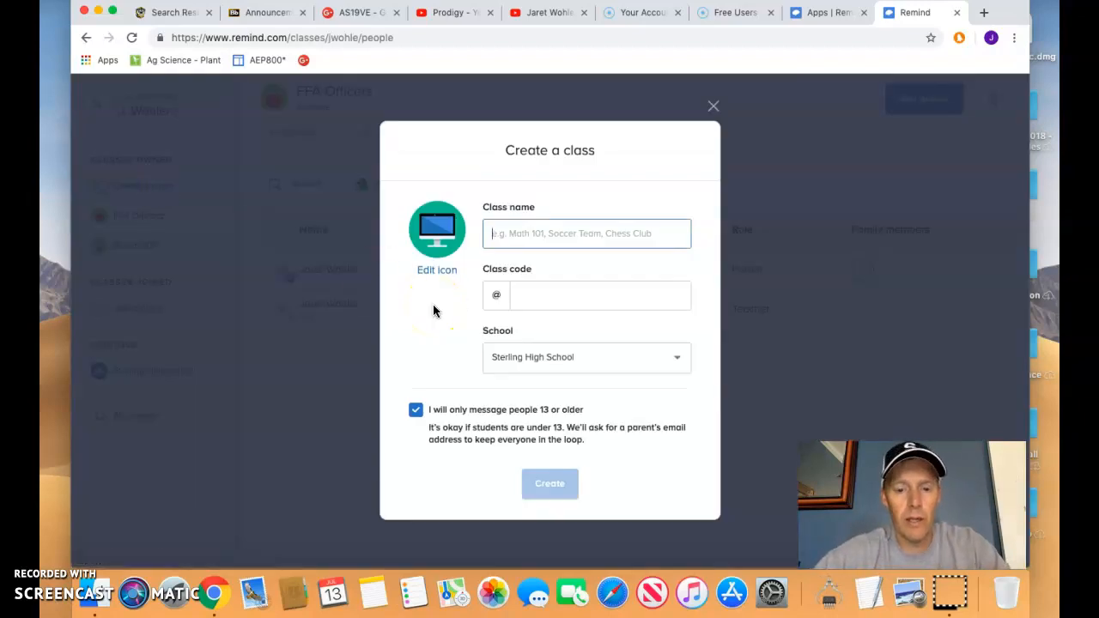
pyautogui.write('Plant')
pyautogui.click(433, 311)
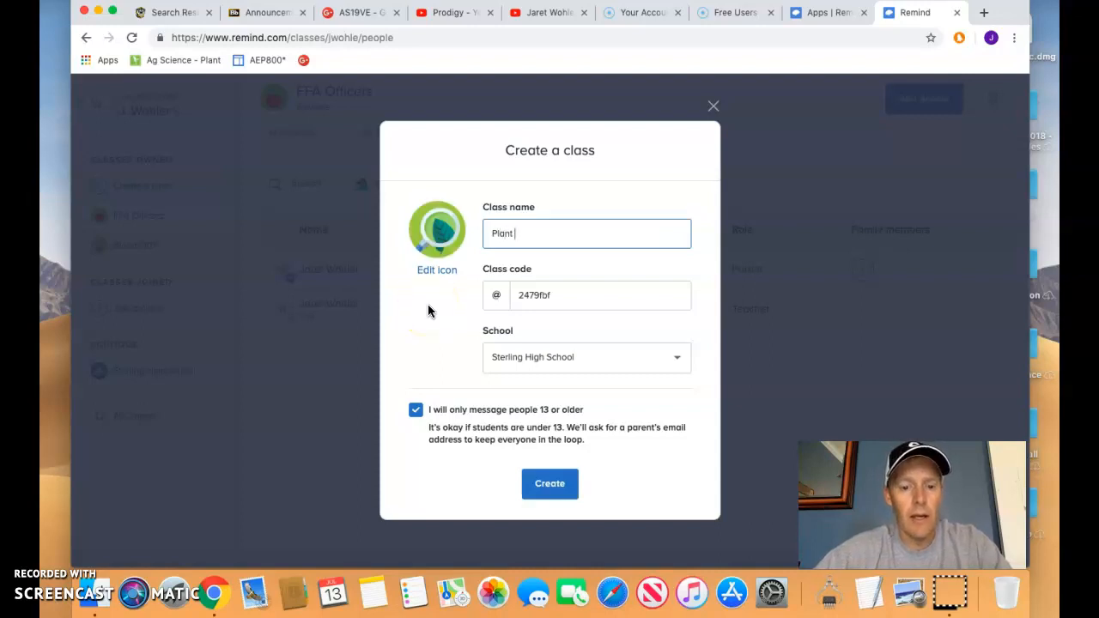
pyautogui.write('& Soil Sci')
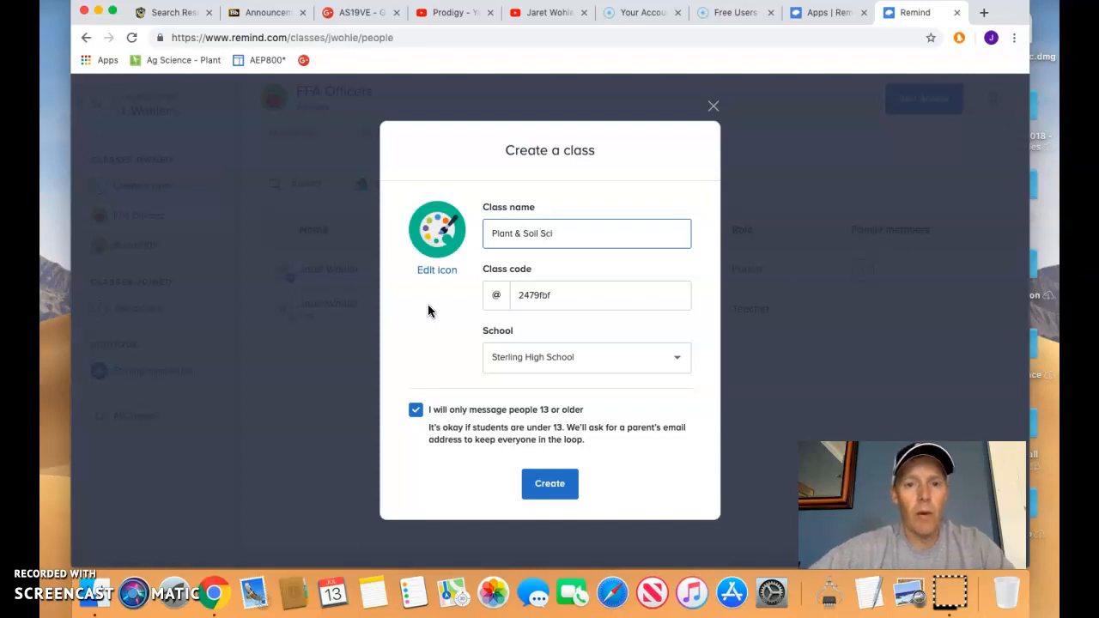
pyautogui.click(528, 296)
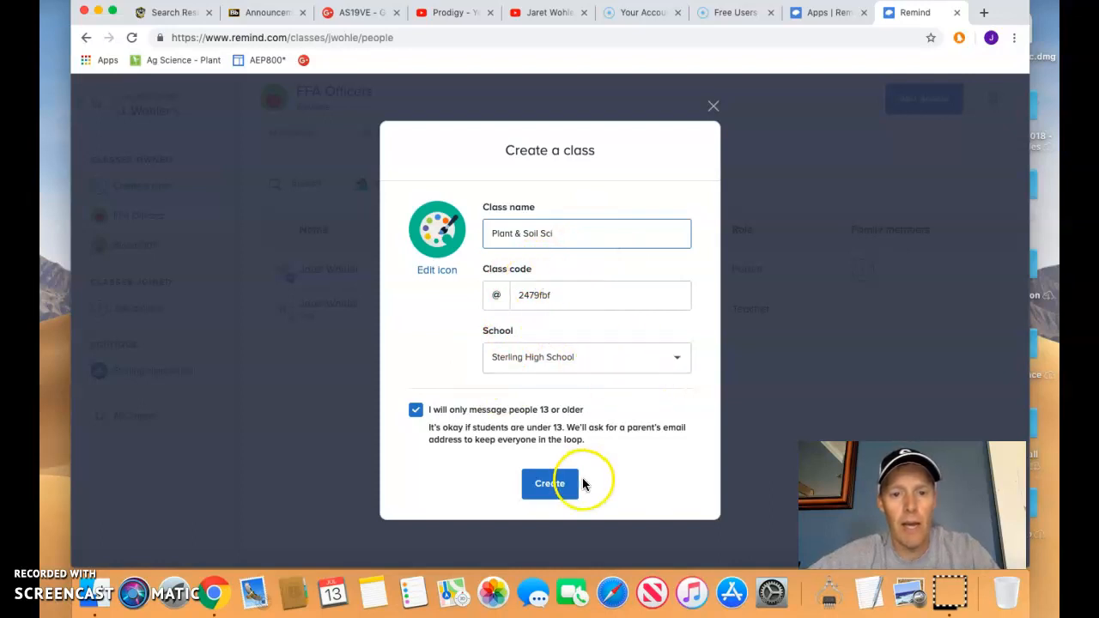
pyautogui.click(546, 486)
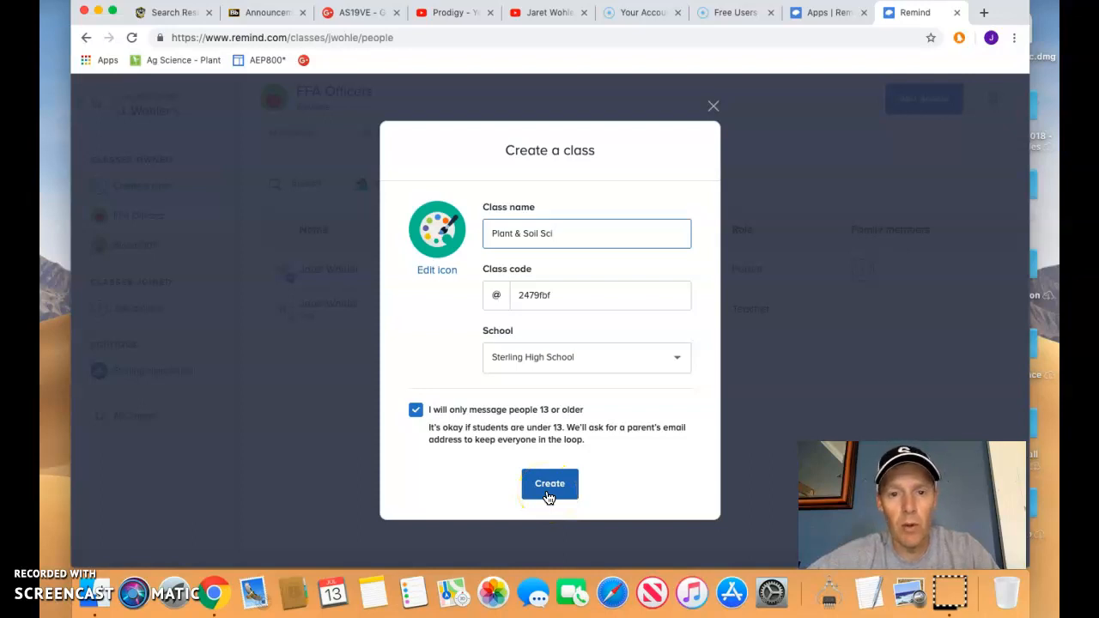
pyautogui.write('.')
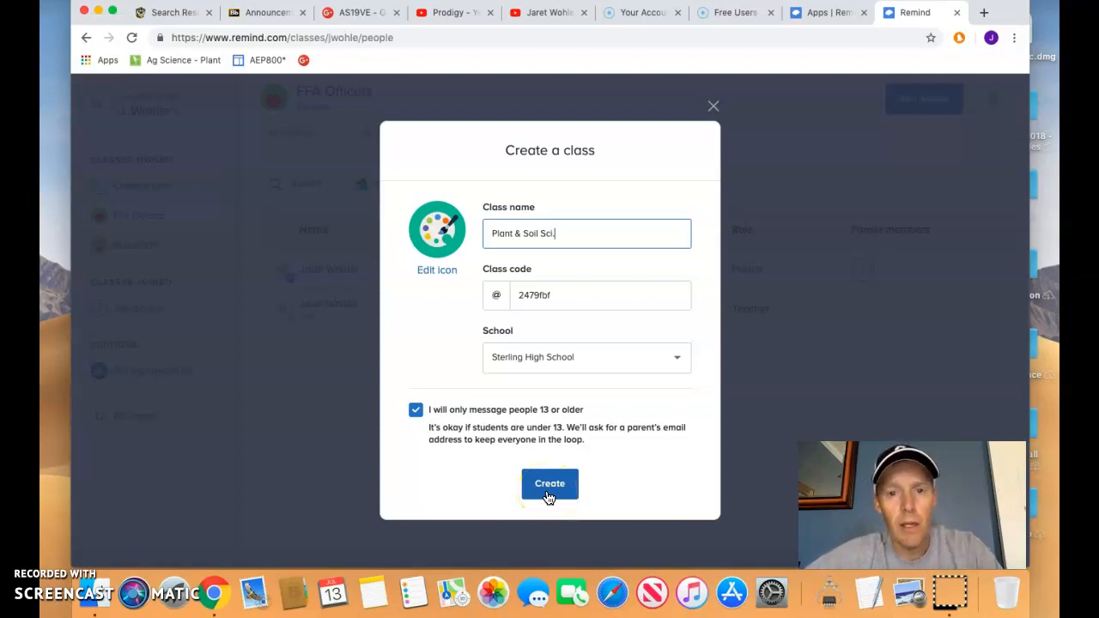
pyautogui.click(546, 487)
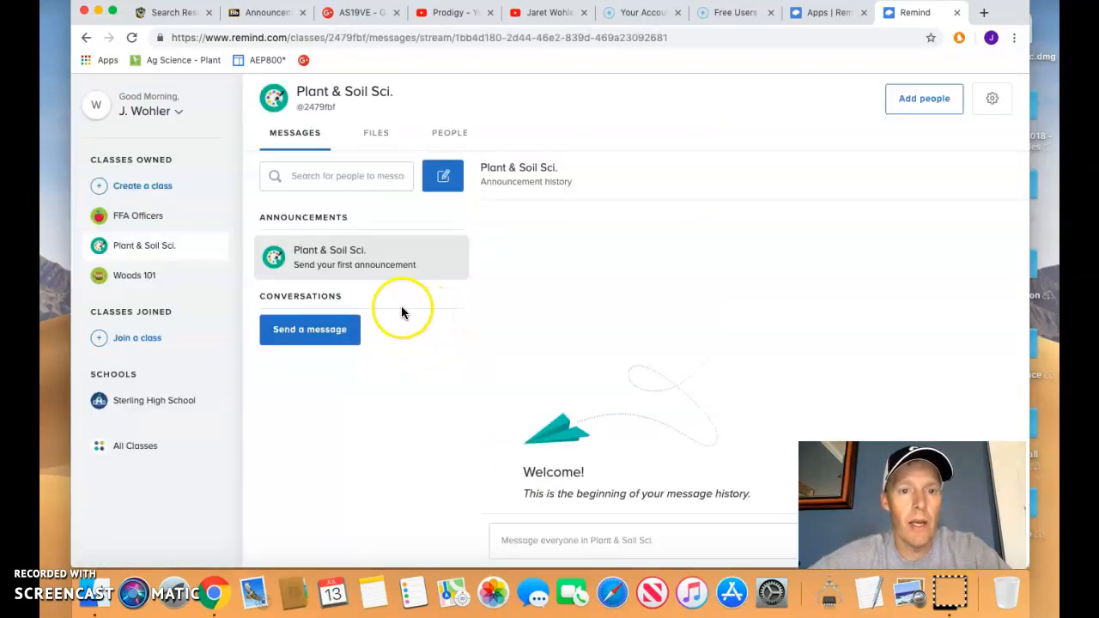
# View Plant & Soil Sci.'s People and Messages, then return to the FFA Officers members.
pyautogui.click(447, 137)
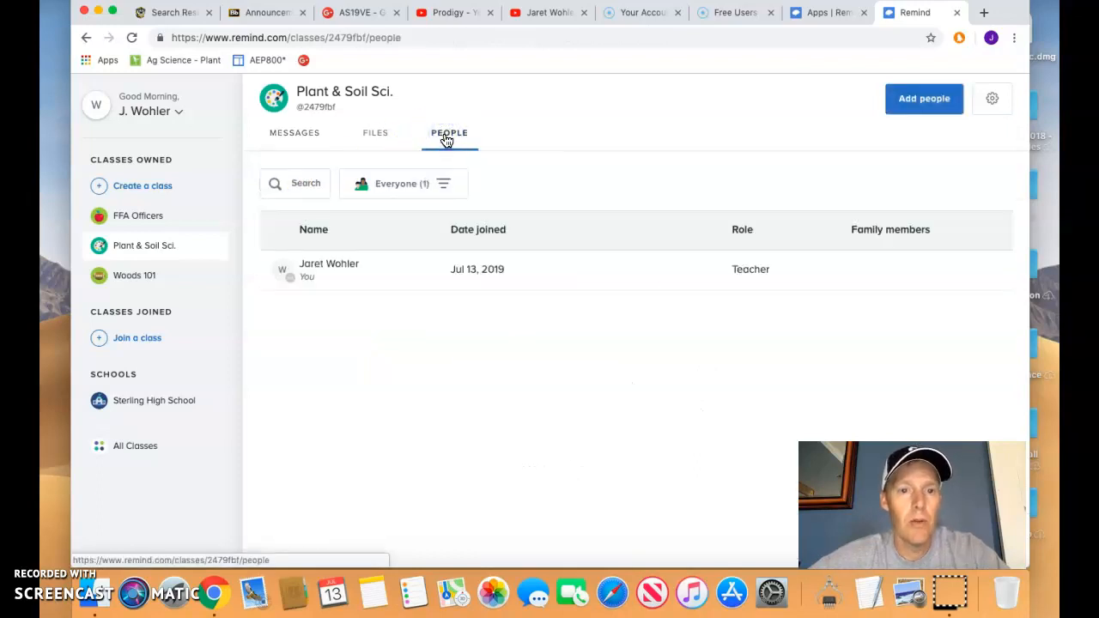
pyautogui.click(315, 133)
pyautogui.click(153, 222)
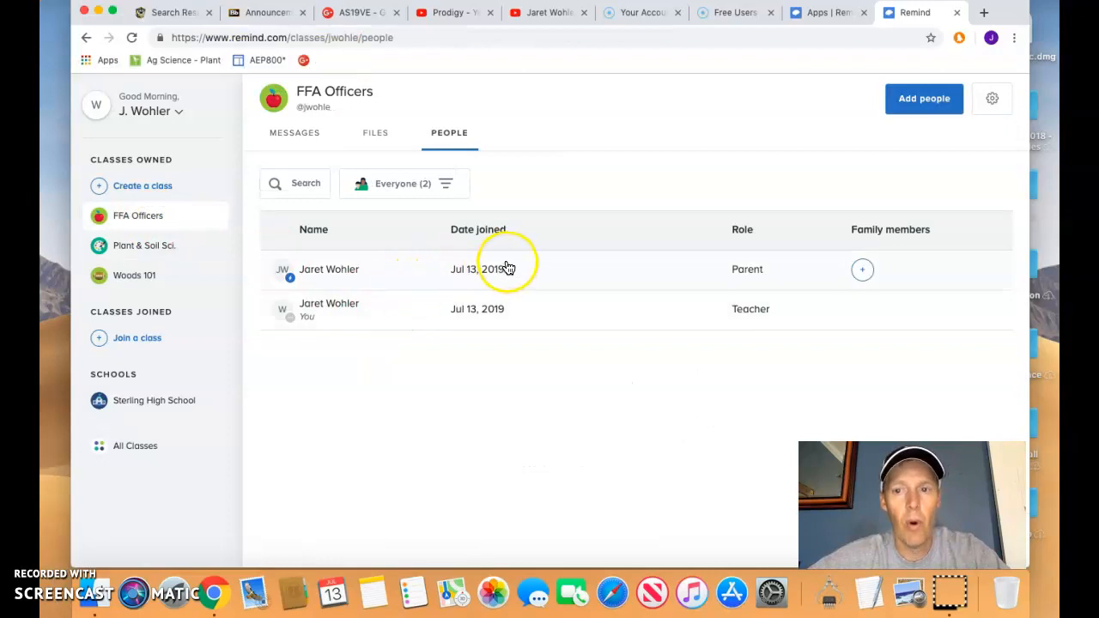
# Begin connecting a child to the FFA Officers parent, then dismiss the Connect a child form.
pyautogui.click(863, 273)
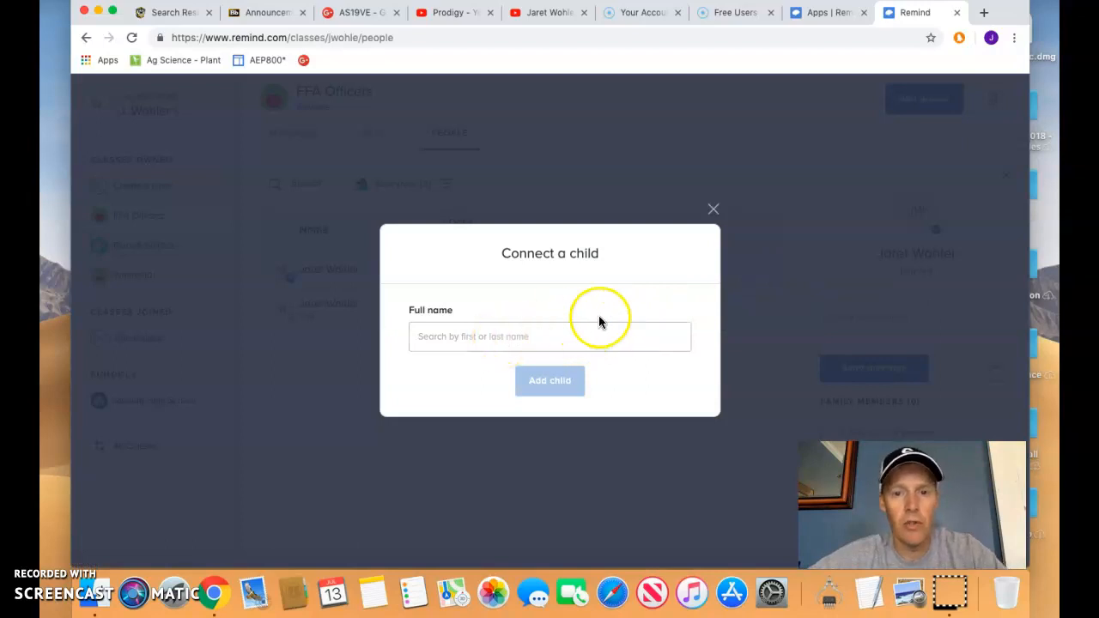
pyautogui.click(713, 210)
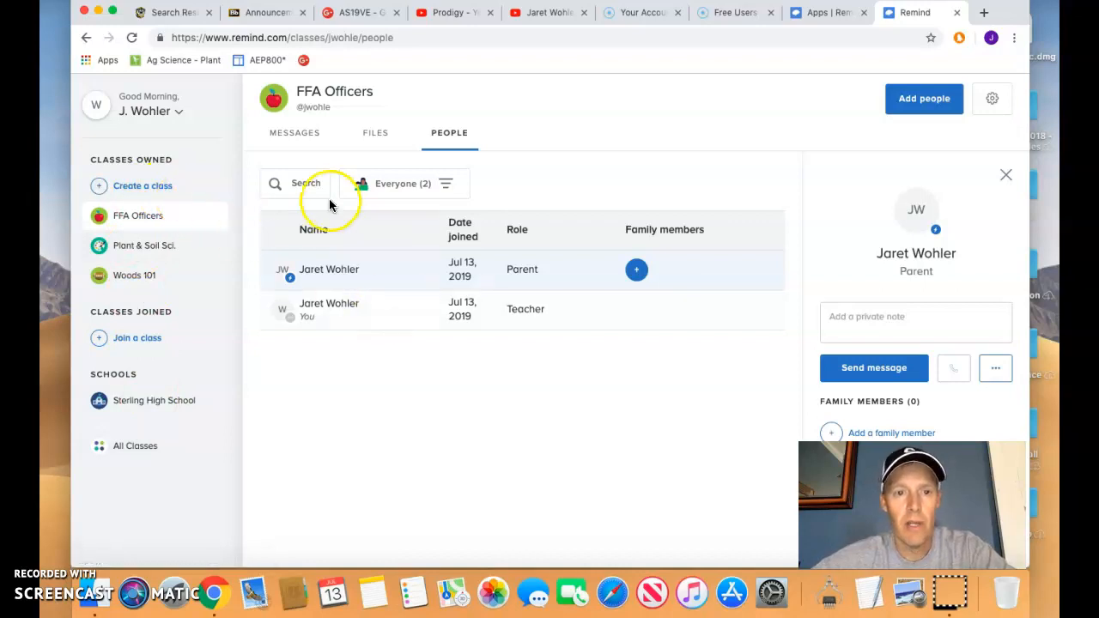
# Filter the Plant & Soil Sci. People list to show only students.
pyautogui.click(165, 247)
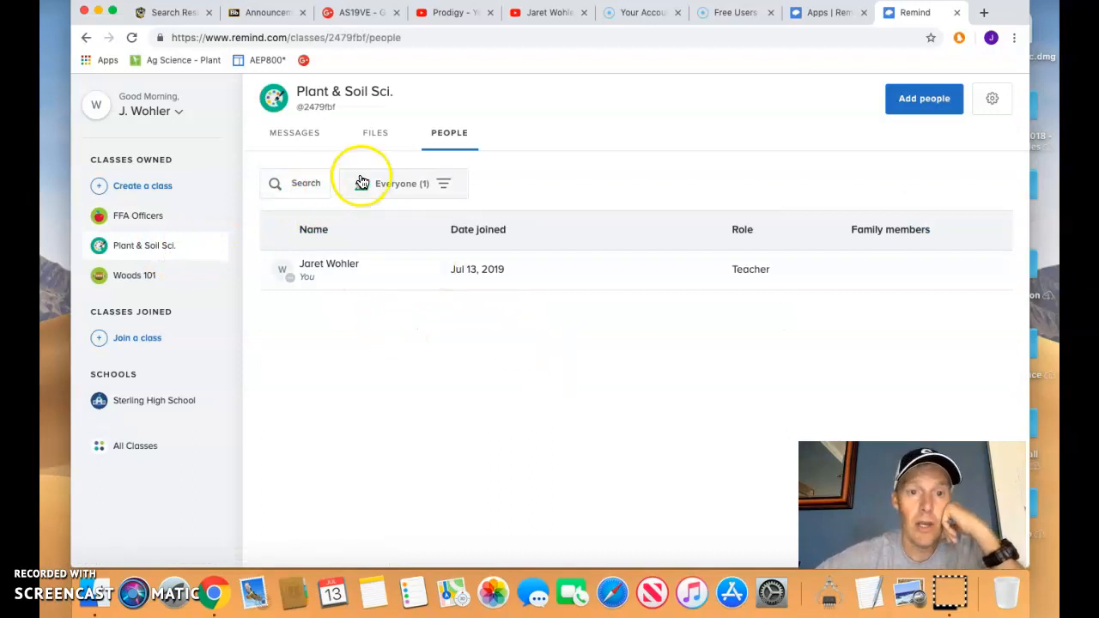
pyautogui.click(398, 185)
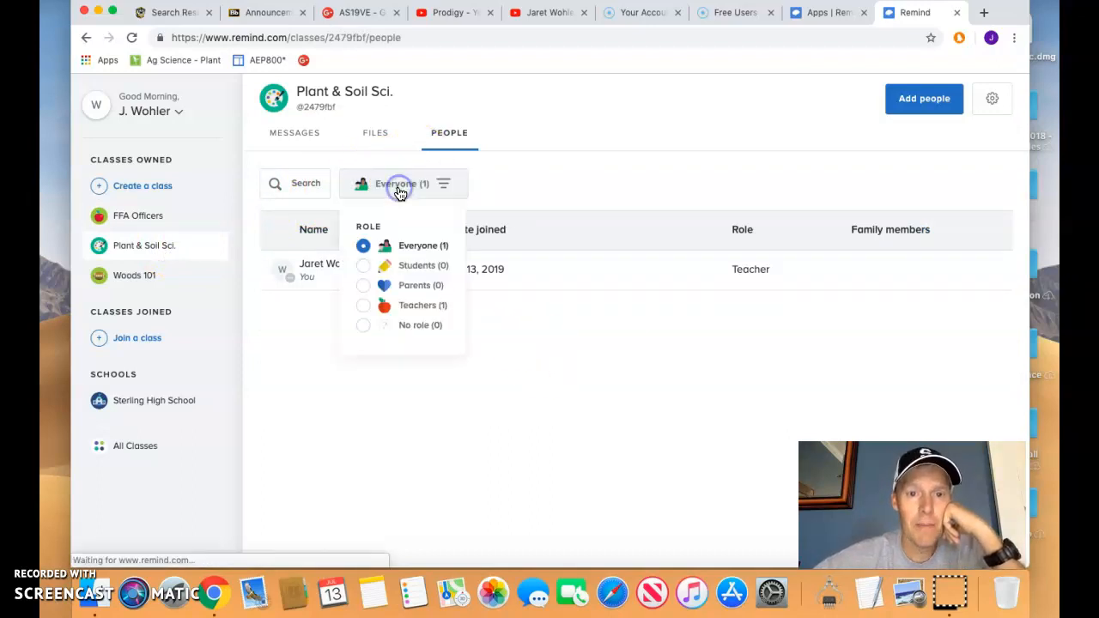
pyautogui.click(364, 265)
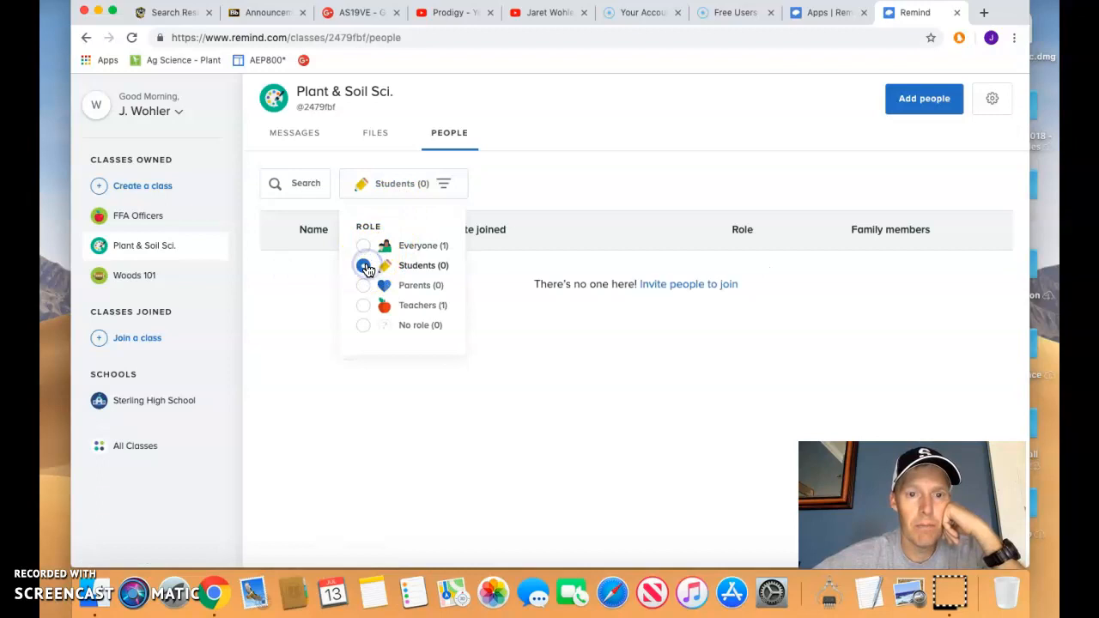
# Invite a student by entering their name and phone number, then add them.
pyautogui.click(669, 291)
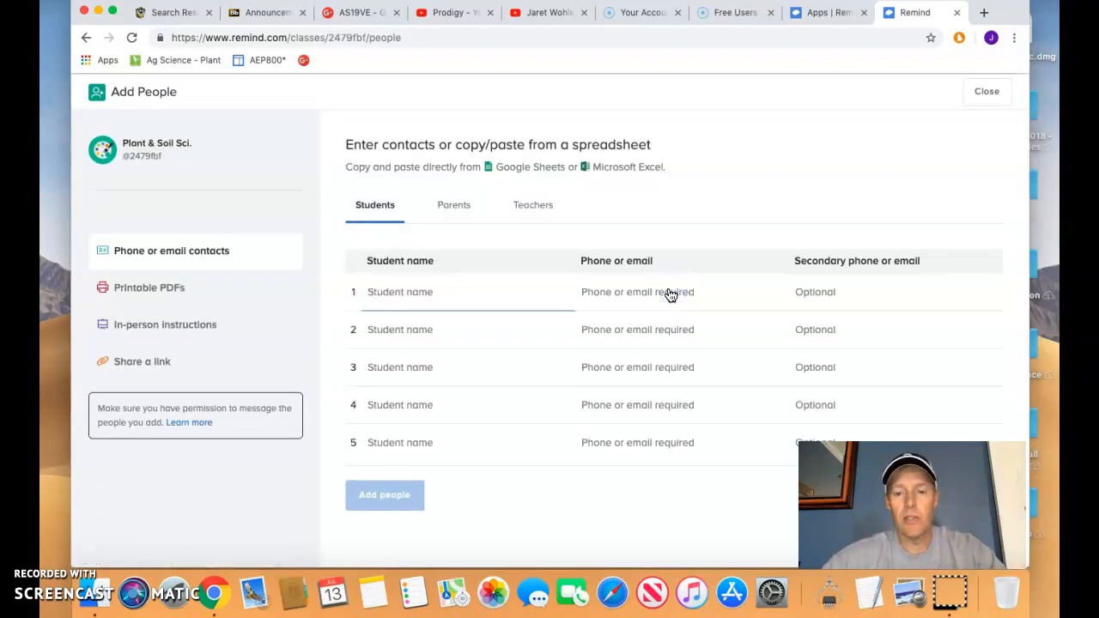
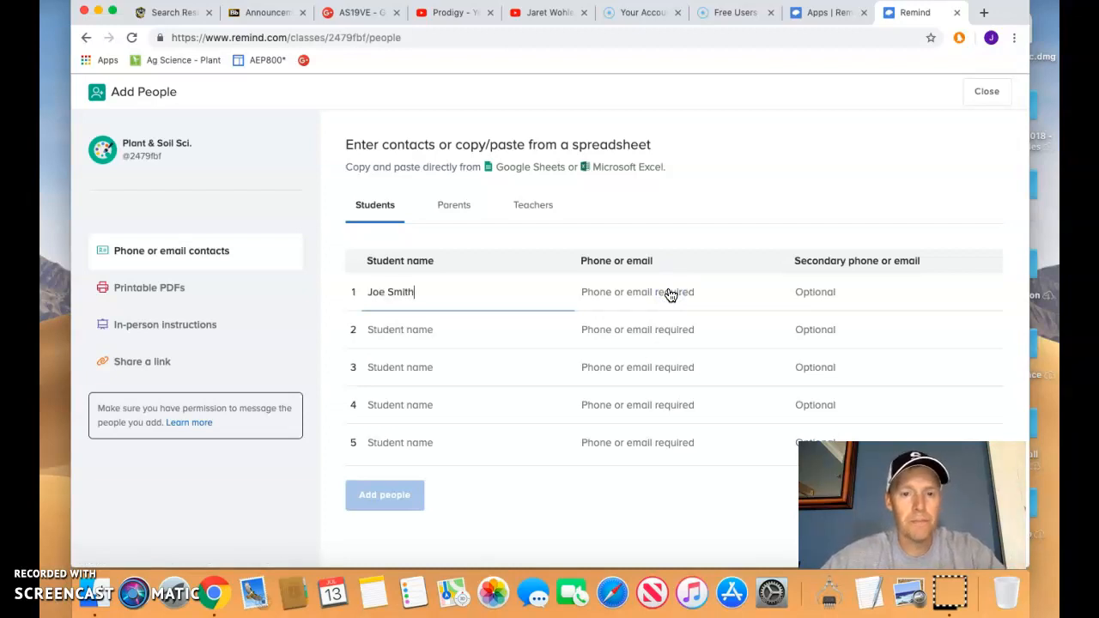
pyautogui.press('Tab')
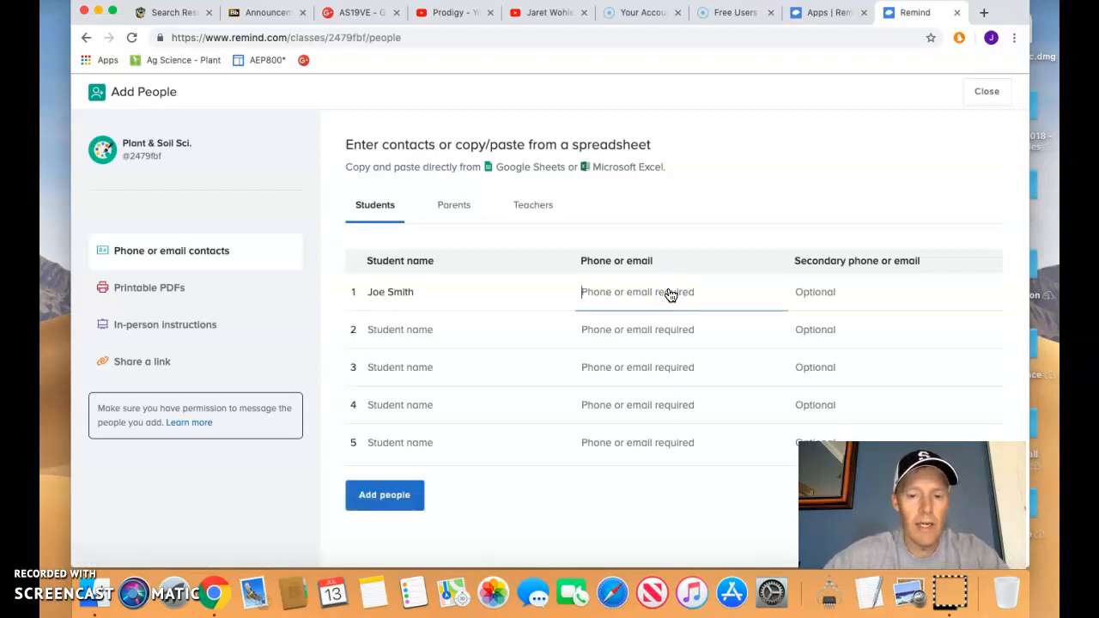
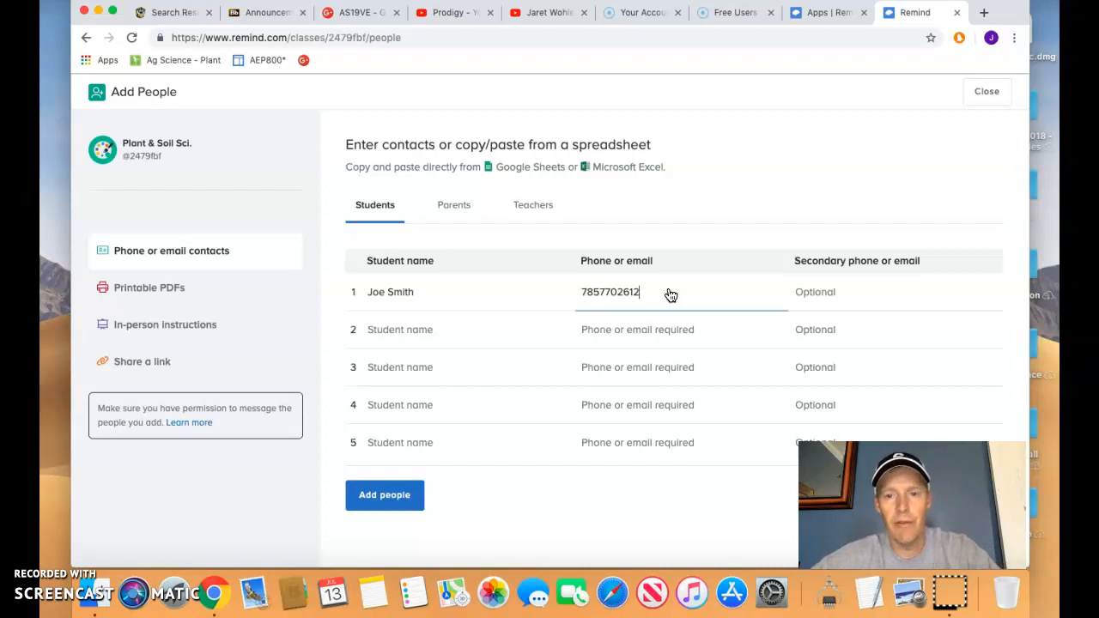
pyautogui.press('Tab')
pyautogui.click(446, 334)
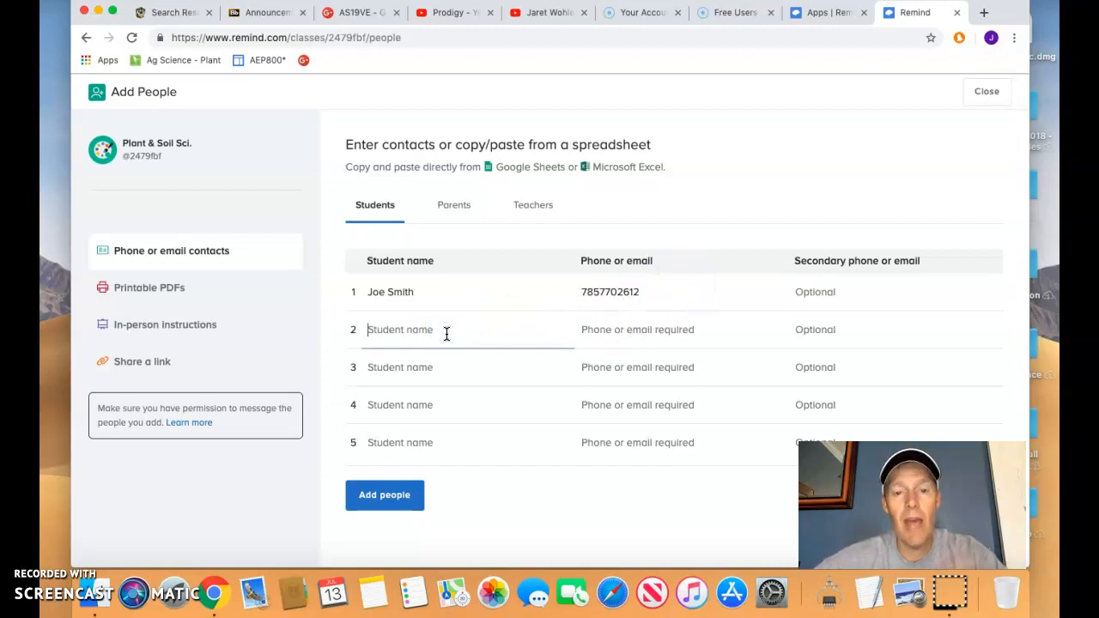
pyautogui.click(401, 496)
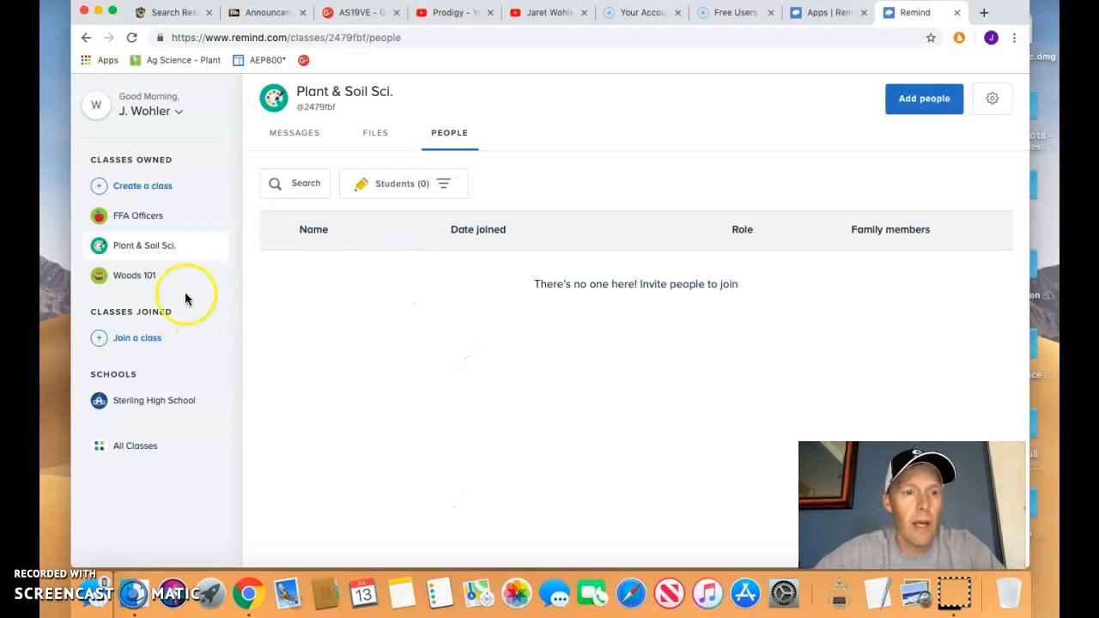
# Refresh the Plant & Soil Sci. members, check its messages, then open Woods 101's People list.
pyautogui.click(145, 246)
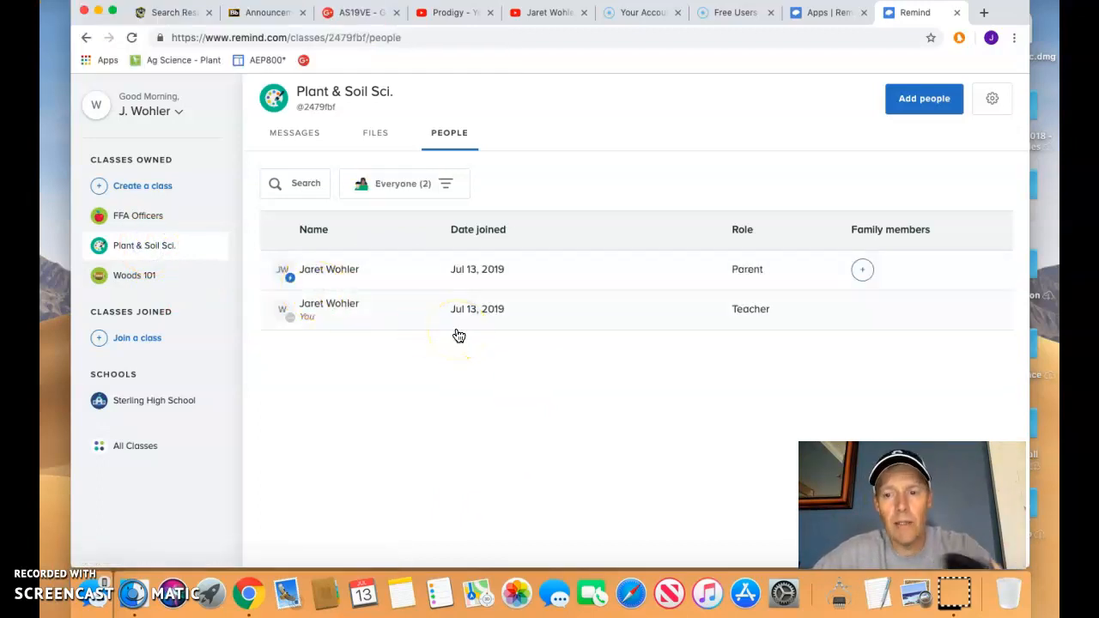
pyautogui.click(400, 182)
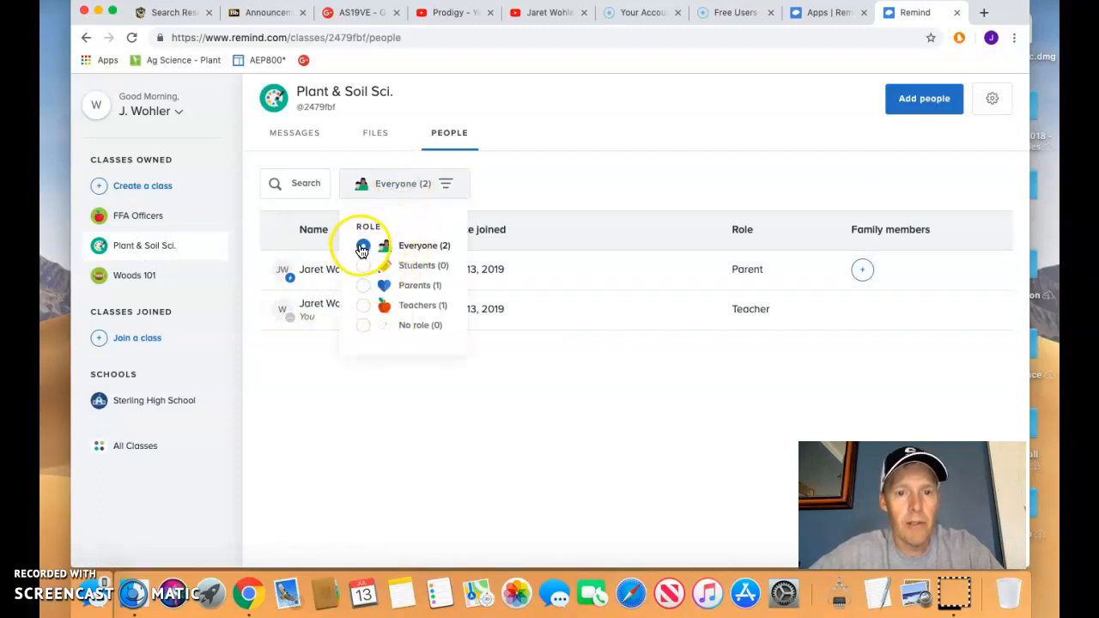
pyautogui.click(301, 369)
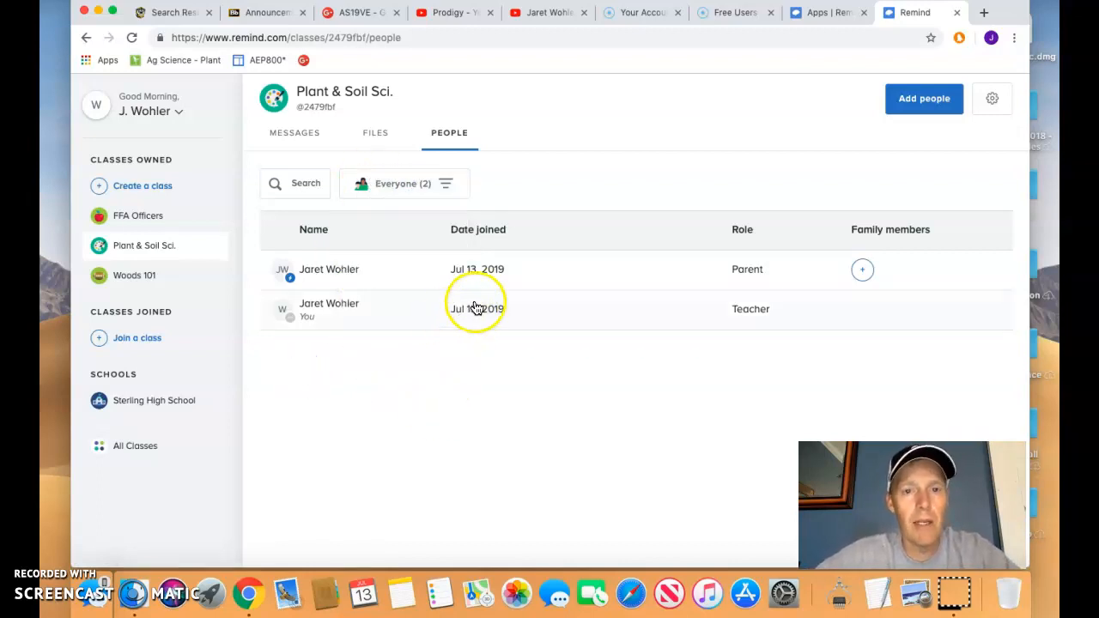
pyautogui.click(182, 249)
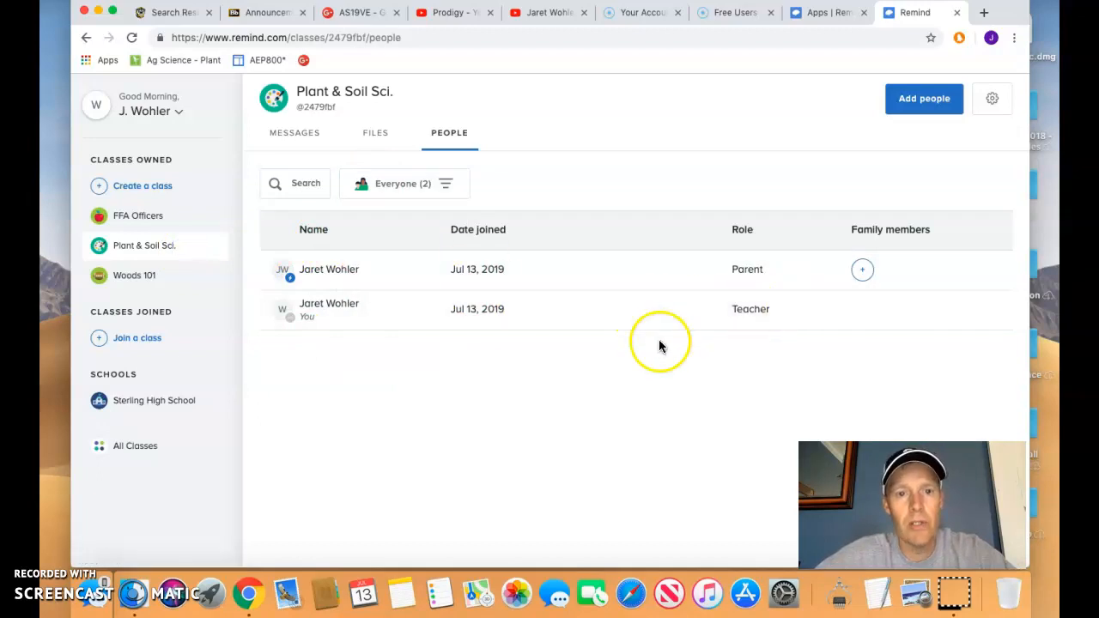
pyautogui.click(313, 135)
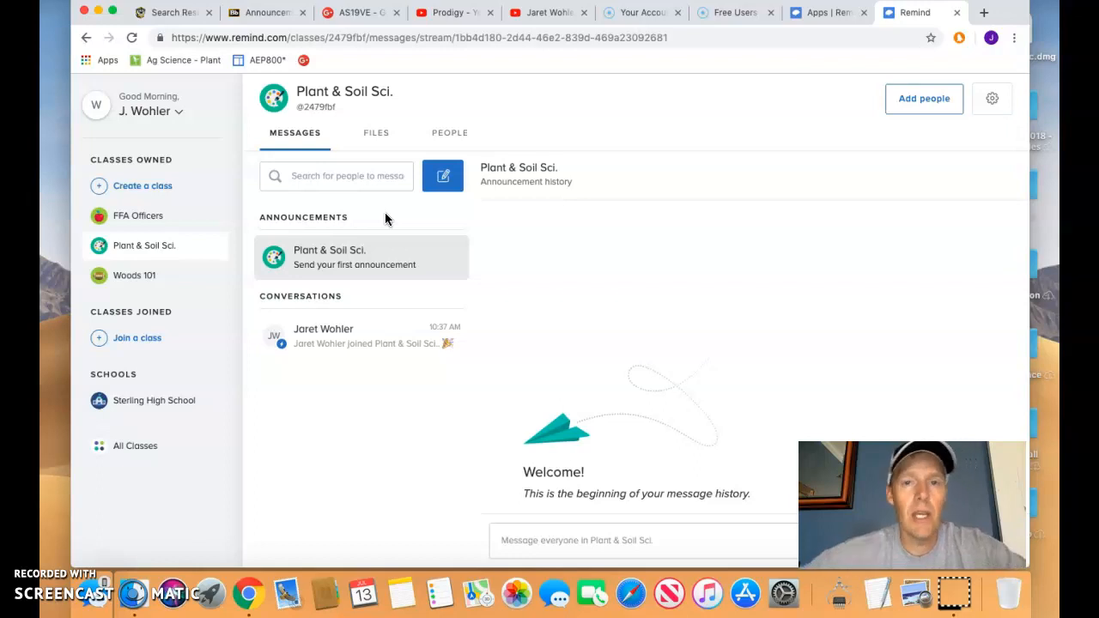
pyautogui.click(140, 277)
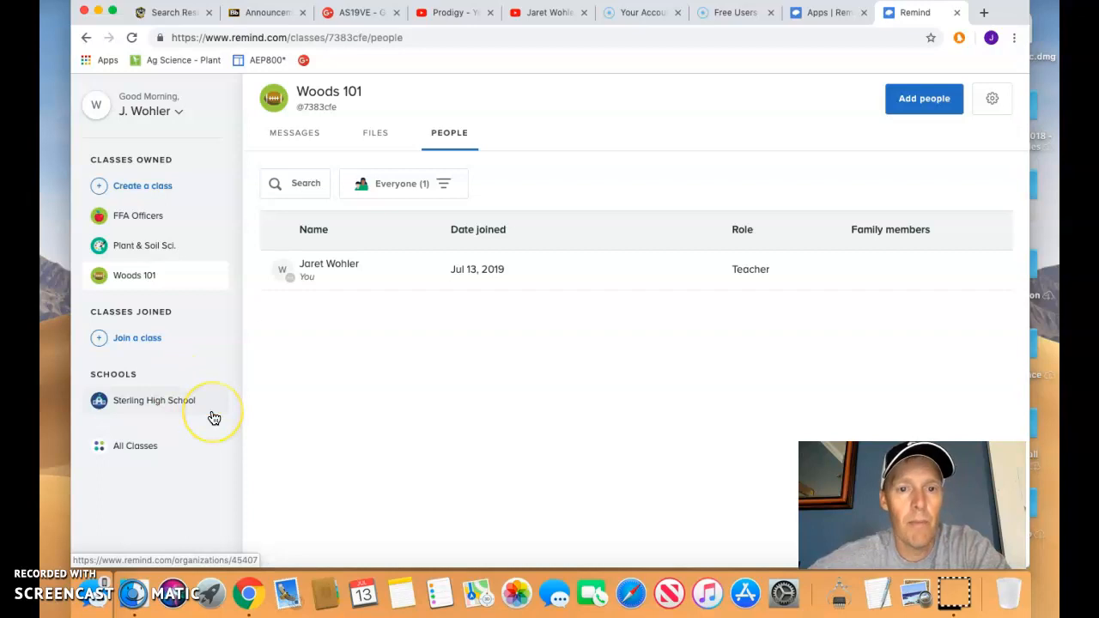